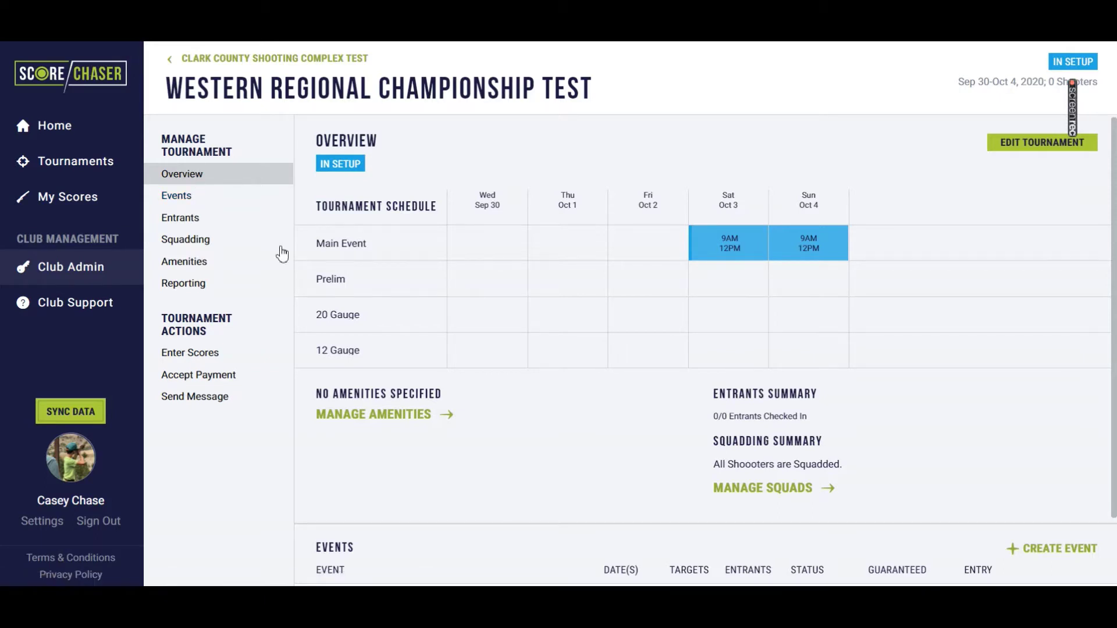
Step: Open the Prelim event for editing and go to its rotation and time settings
scroll(550, 436, down, 1)
scroll(550, 436, down, 1)
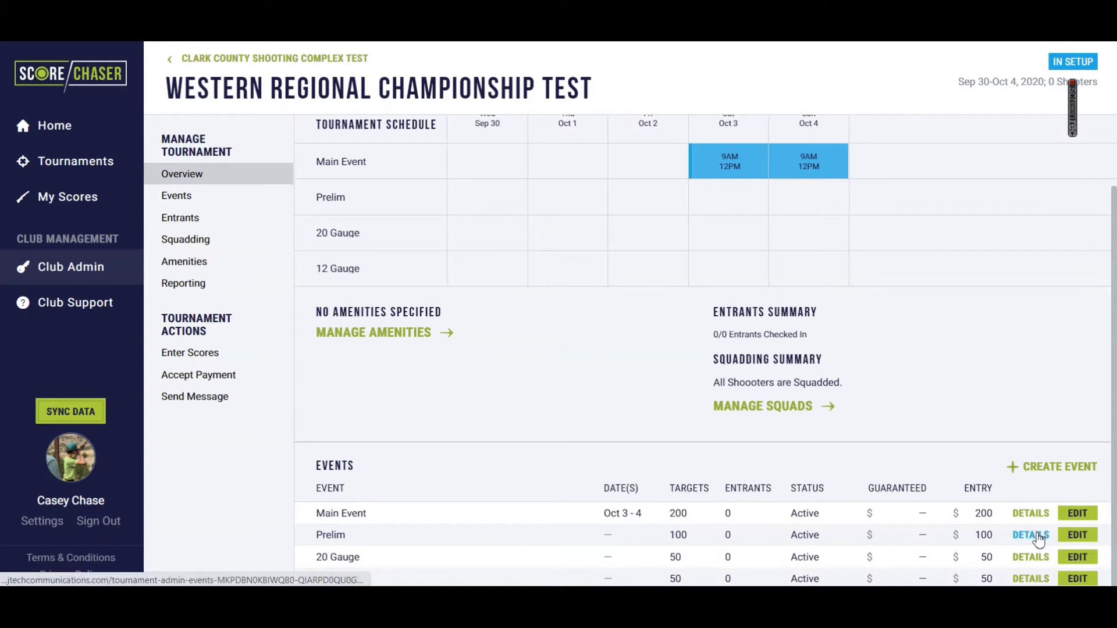
click(1074, 538)
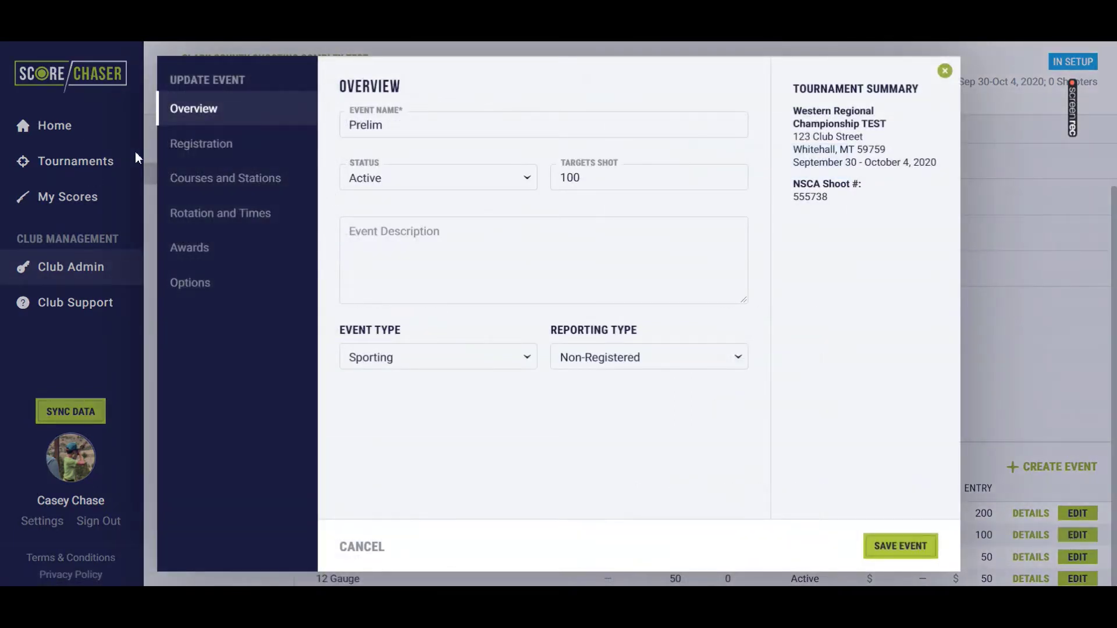
click(205, 217)
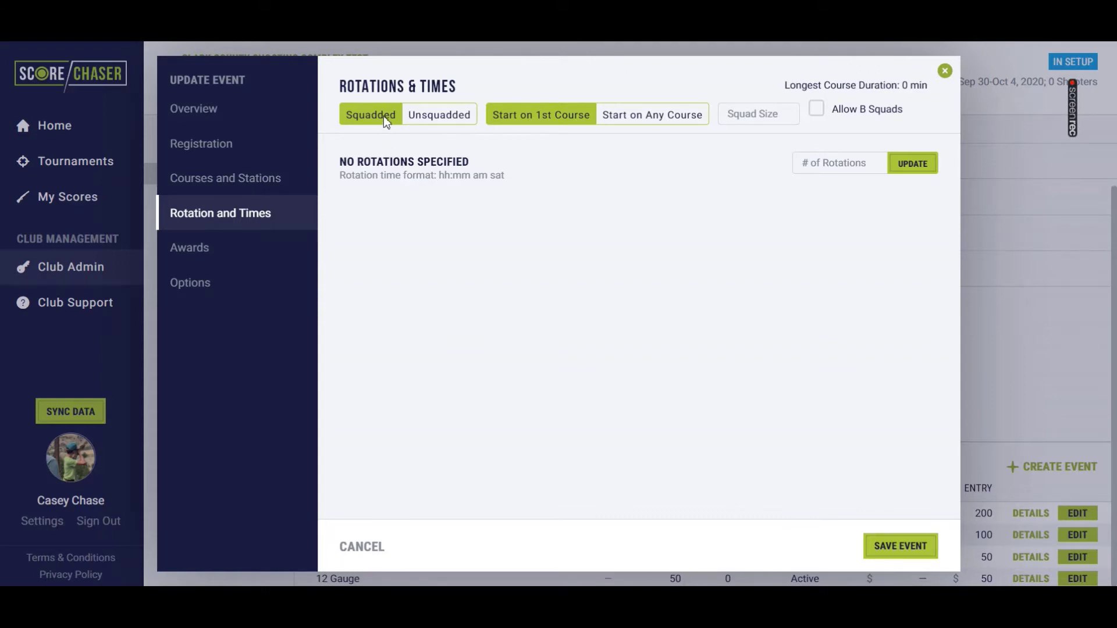
Step: Make the Prelim event unsquadded with a shoot time from 9:00 am thu to 5:00 pm thu
click(437, 120)
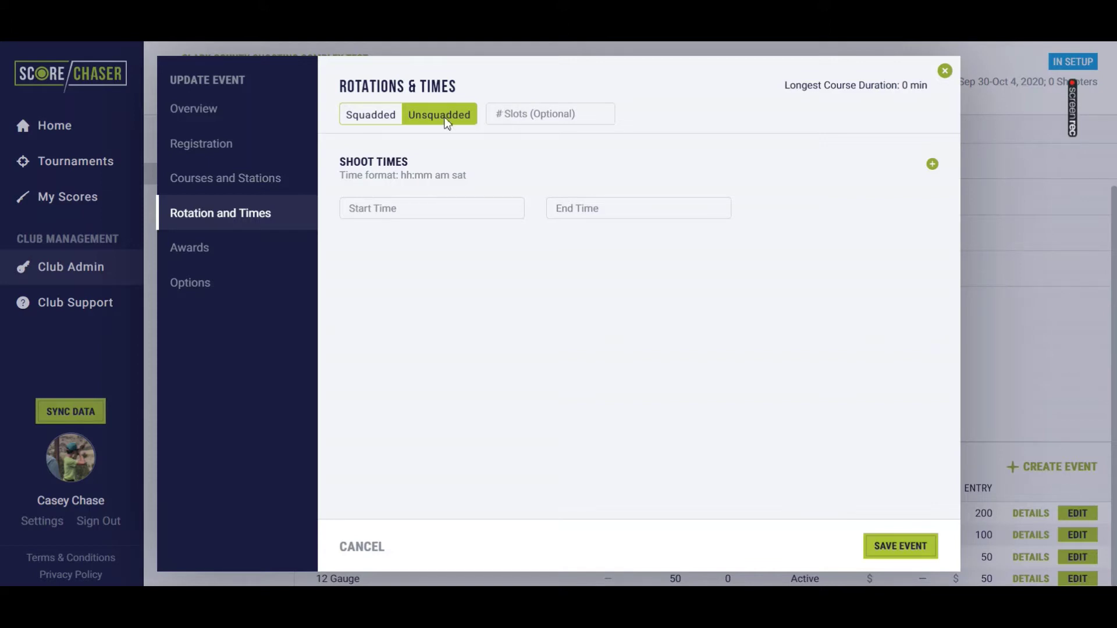
click(501, 113)
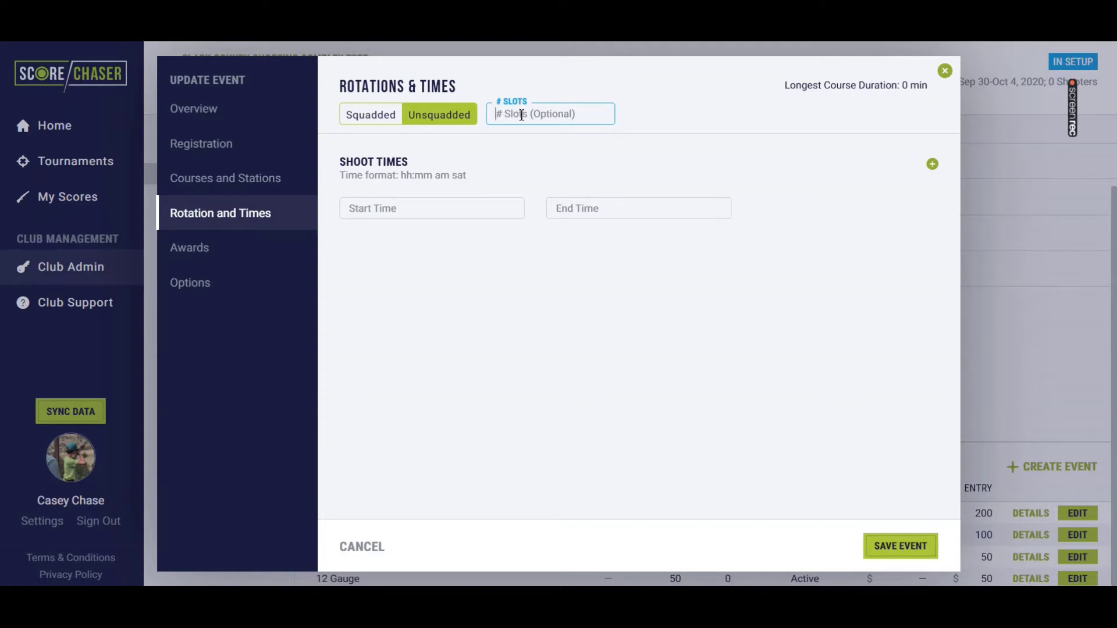
click(482, 207)
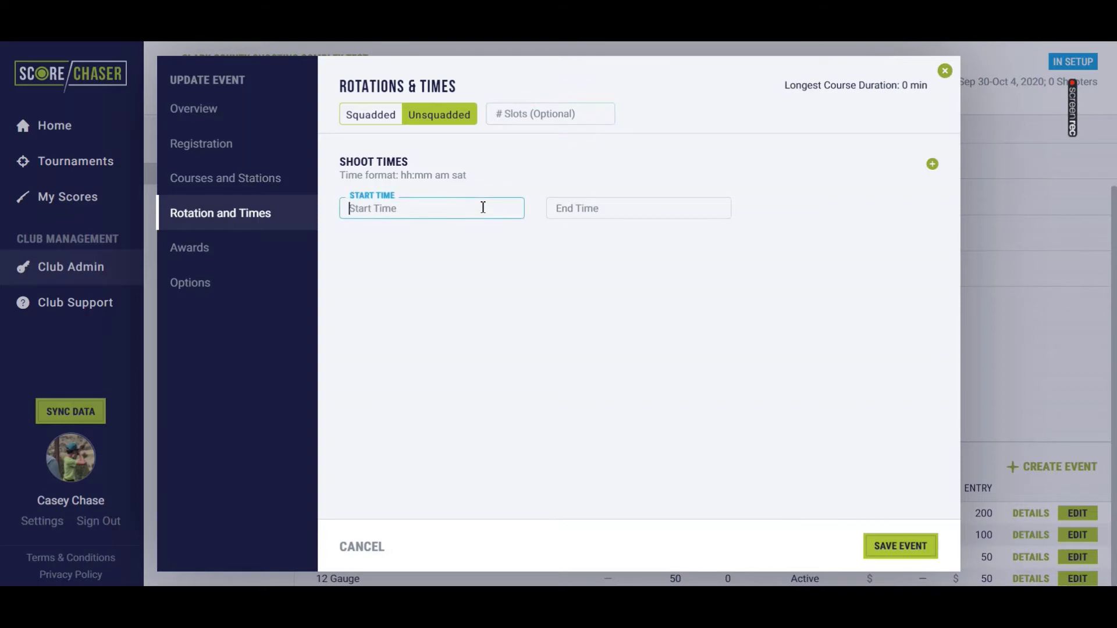
text(9:00 am thu)
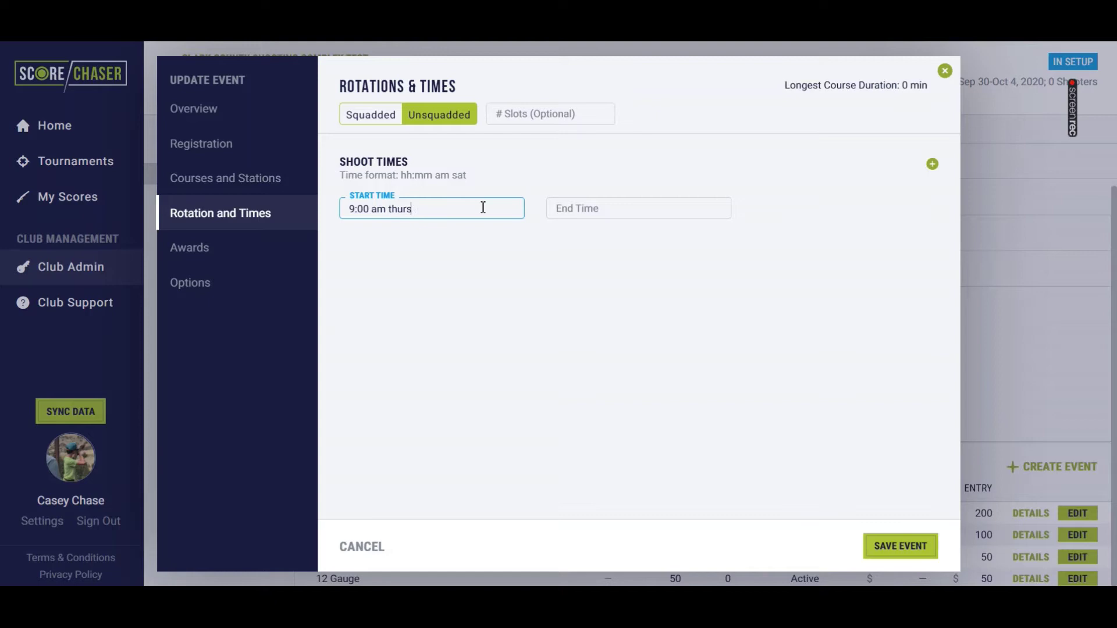
key(Tab)
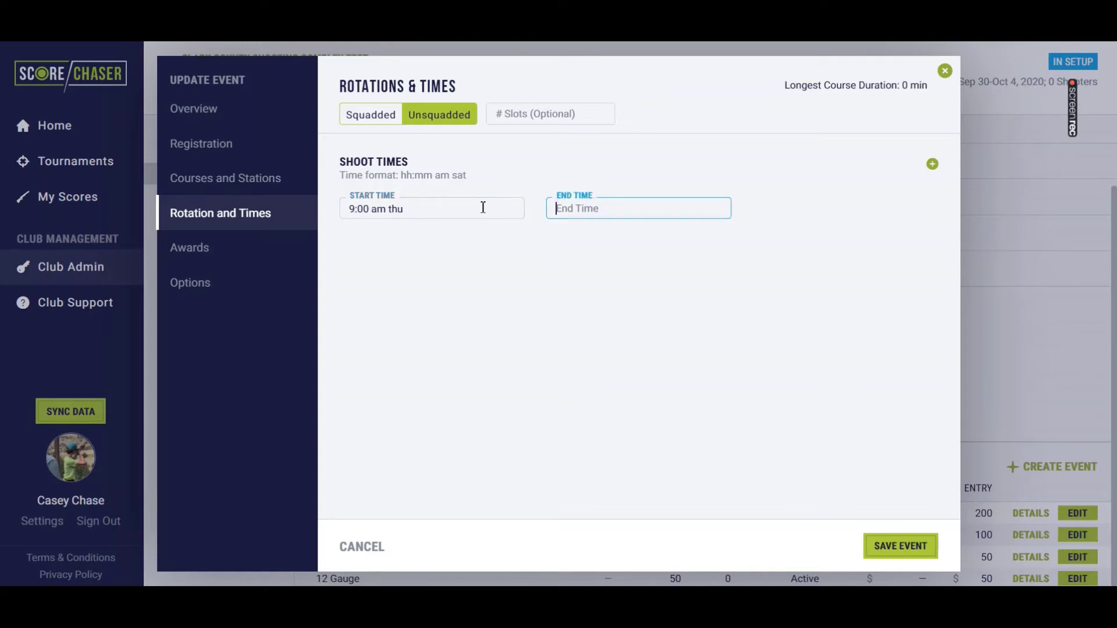
text(5:00 pm thu)
Step: Add a second shoot time running from 9:00 am fri to 2:00 pm fri
click(932, 165)
click(389, 266)
text(9)
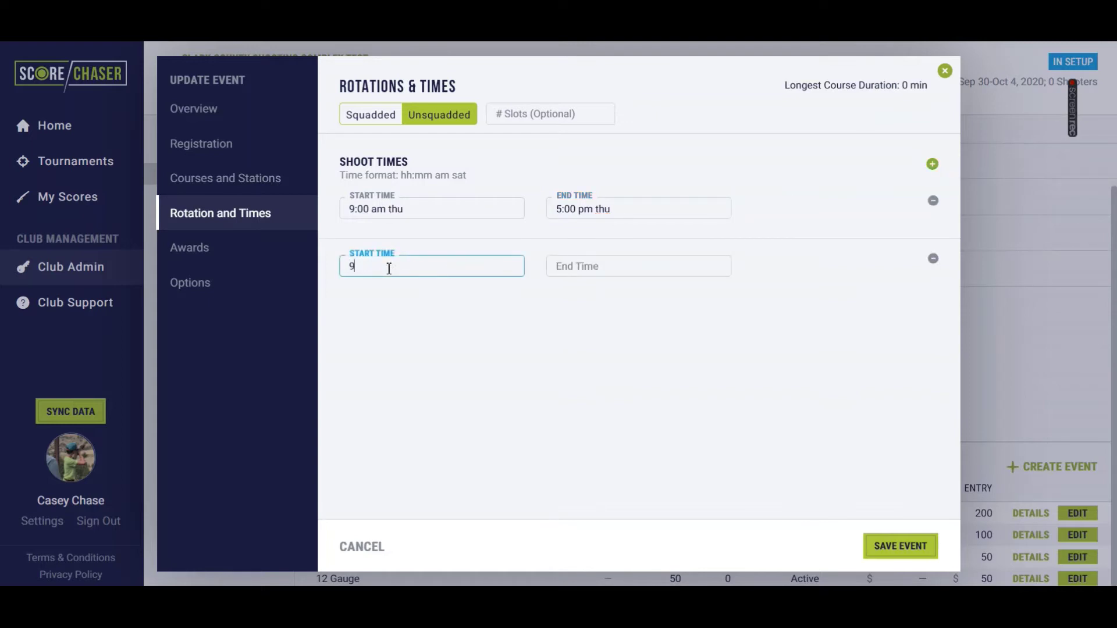
text(:00 am fri)
key(Tab)
text(2:00)
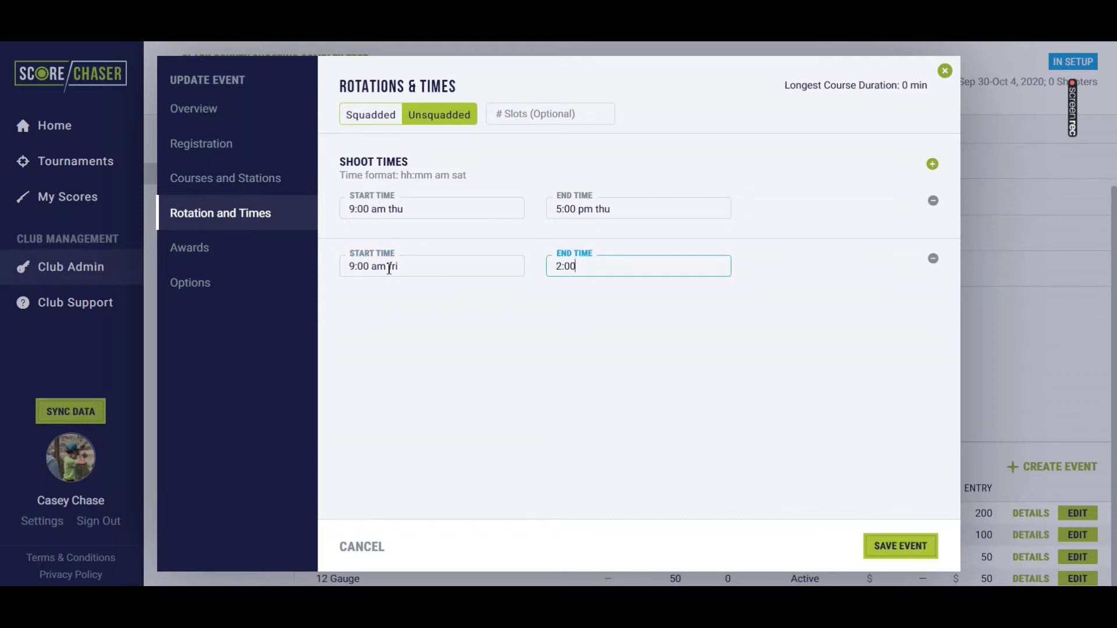
text( pm th)
key(BackSpace)
text(fri)
key(Tab)
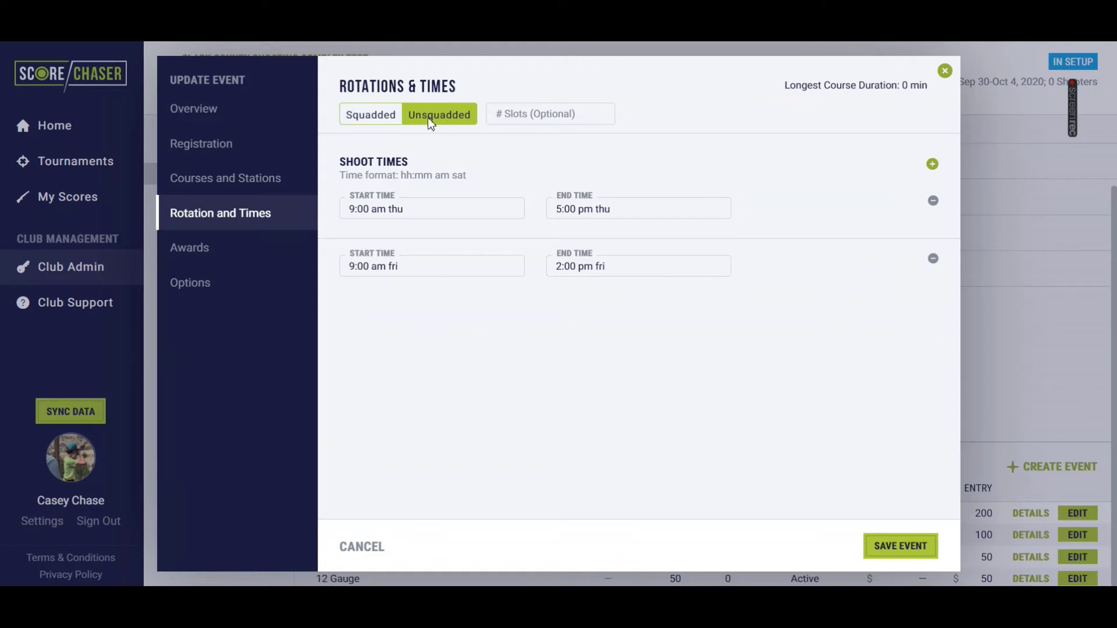
Step: Switch the Prelim event to squadded with a squad size of 5 and allow B squads
click(379, 114)
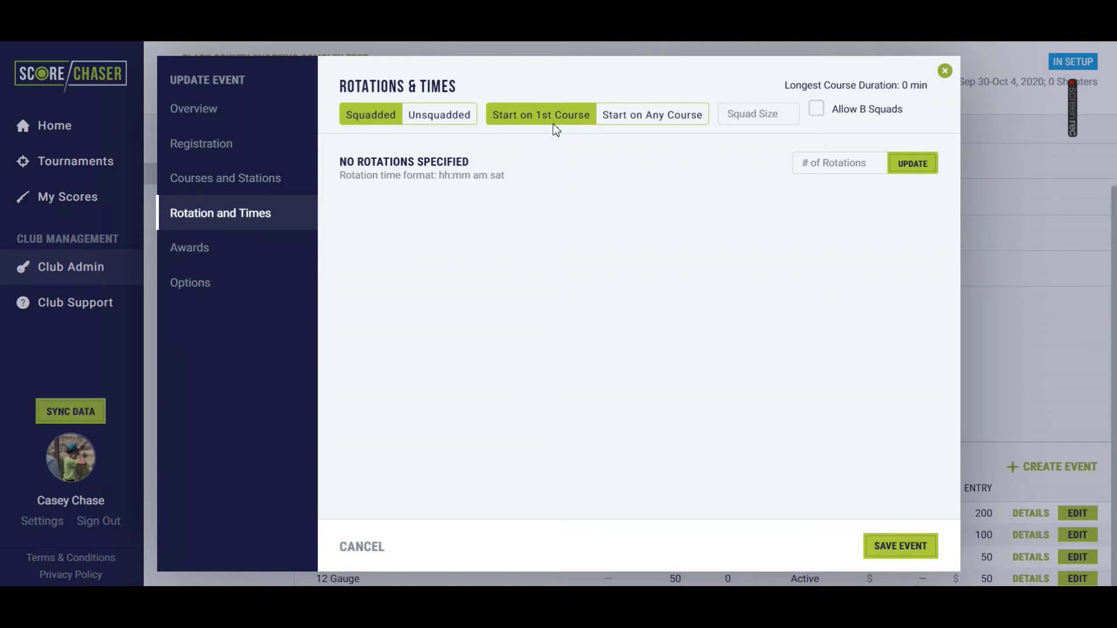
click(653, 124)
click(744, 116)
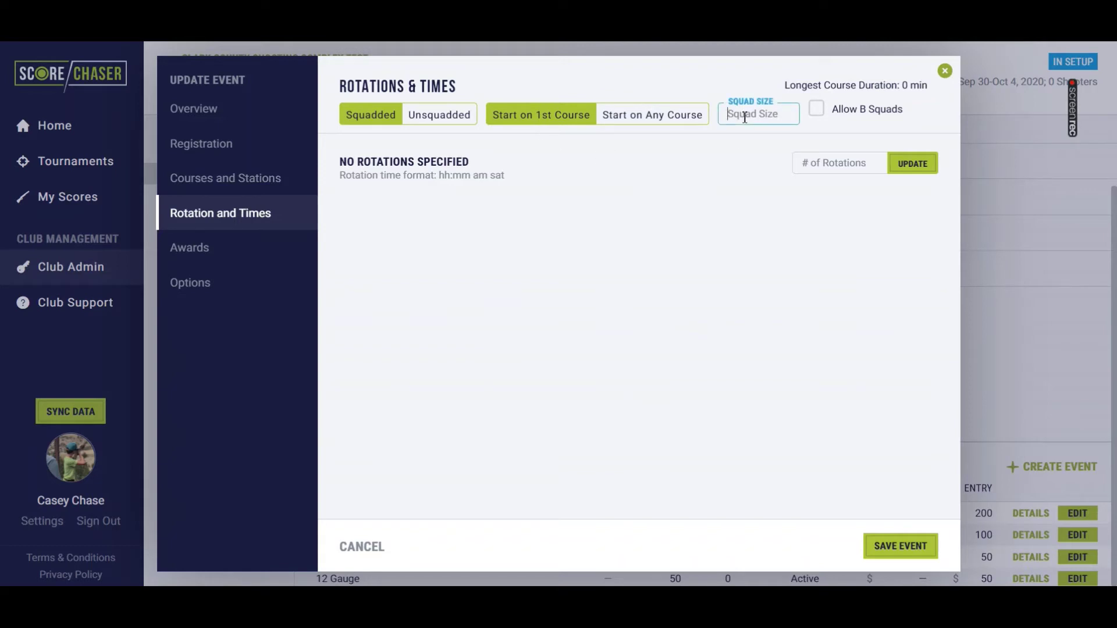
text(5)
key(Tab)
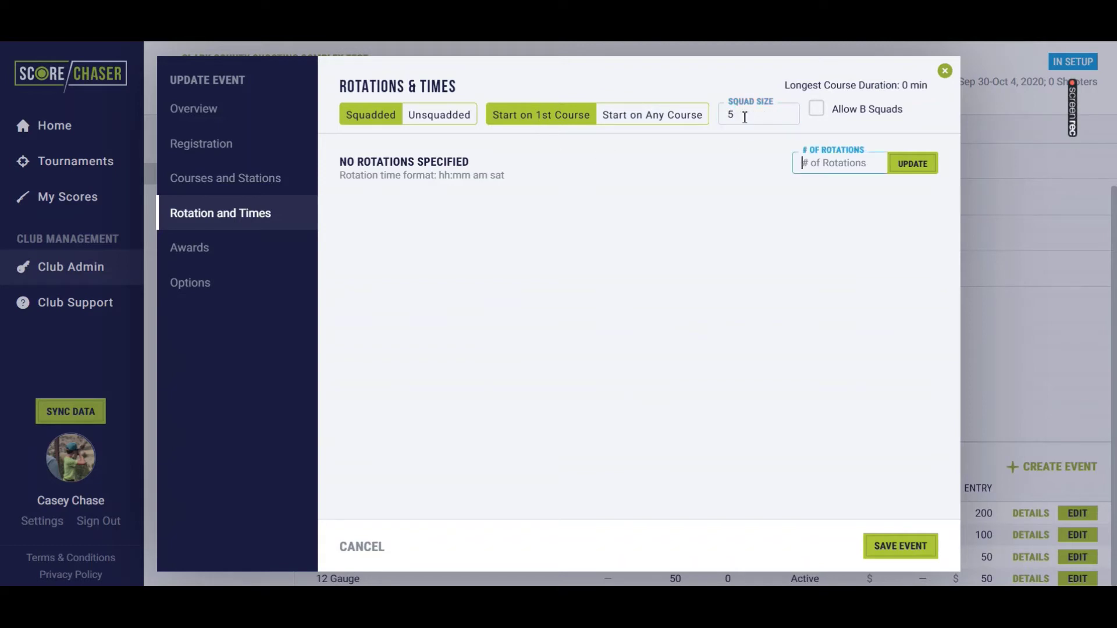
click(816, 110)
Step: Generate 4 squad rotations for the Prelim event and give each rotation 90 slots
click(822, 164)
text(4)
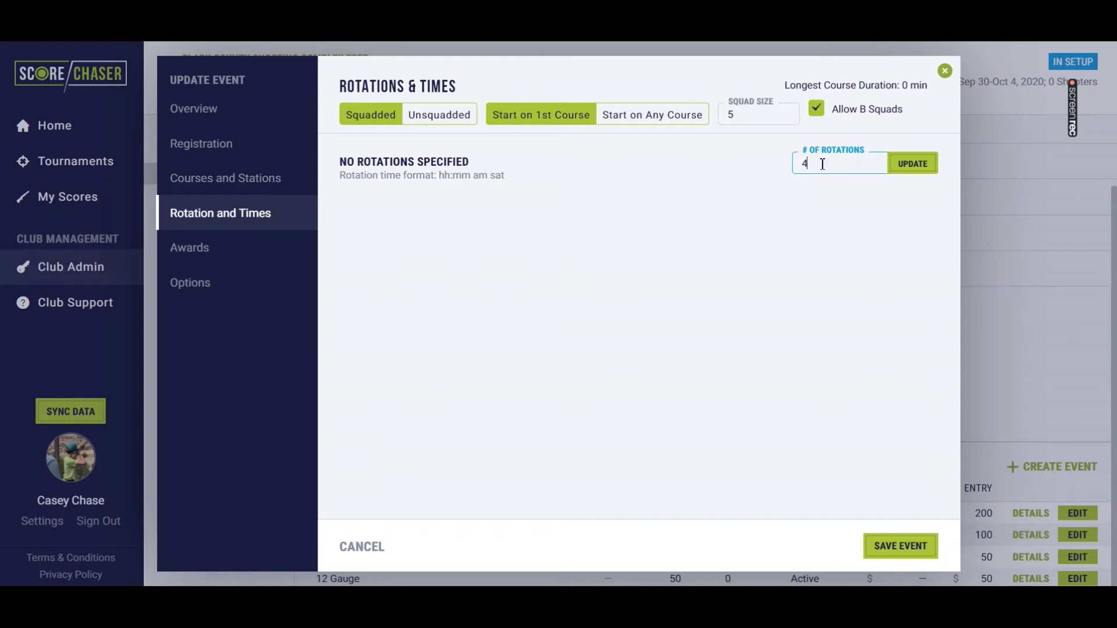
click(911, 164)
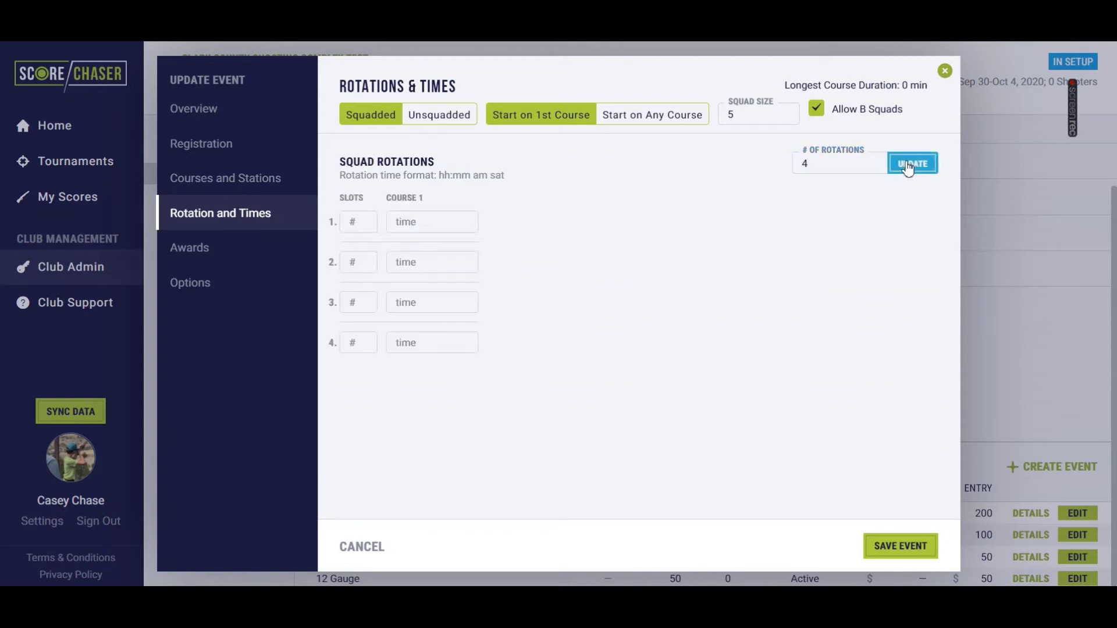
click(370, 223)
text(90)
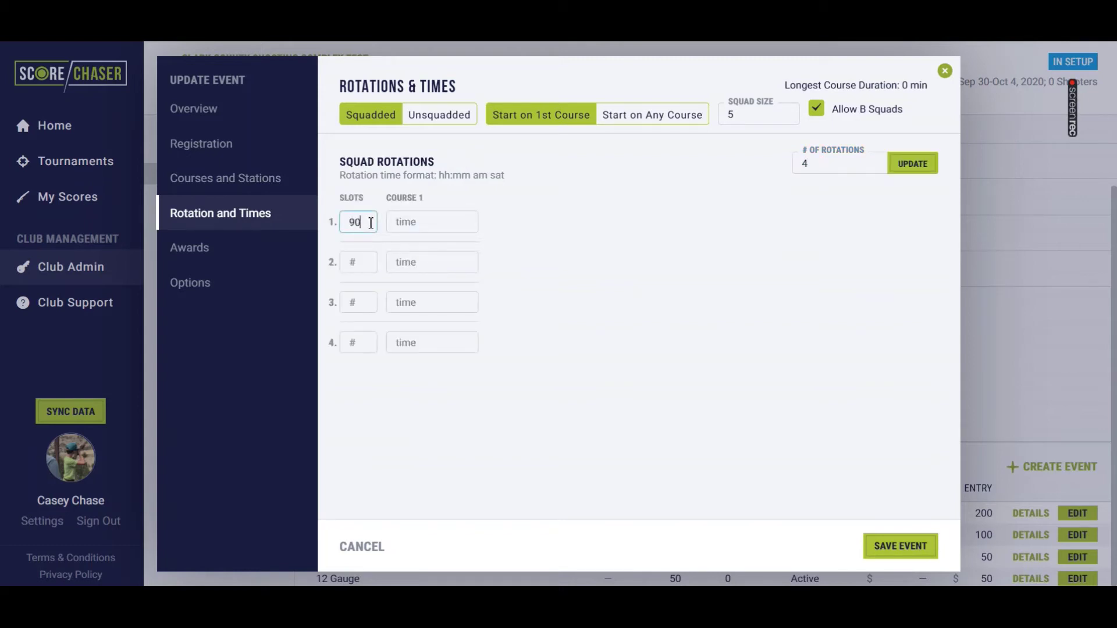
key(Tab)
text(90)
key(Tab)
text(90)
key(Tab)
text(90)
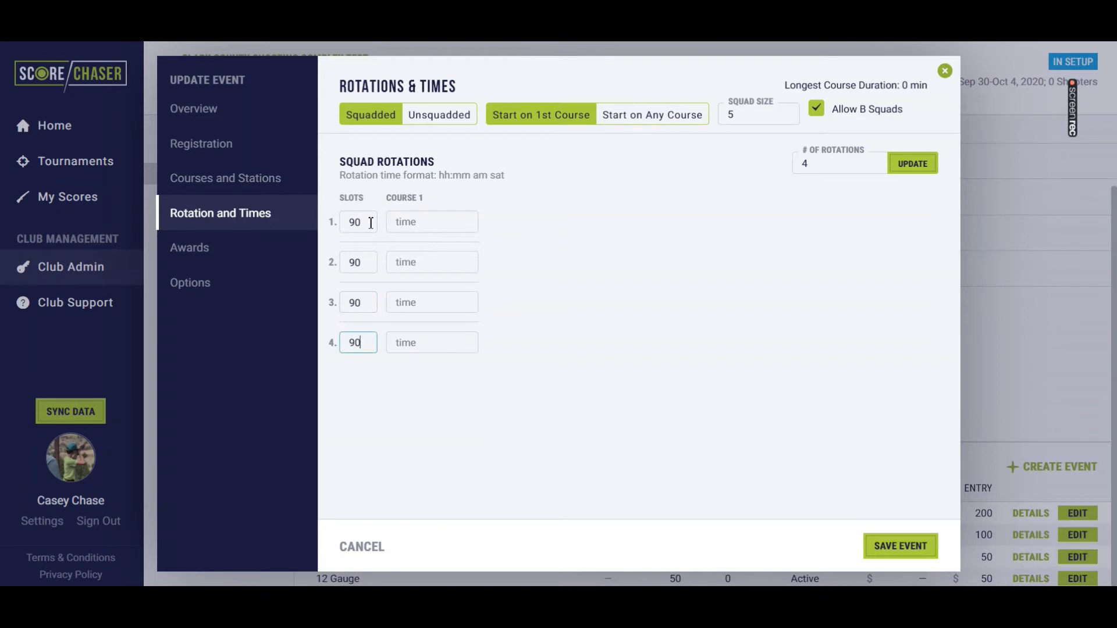
Step: Set the Course 1 rotation times to 9:00 am thu, 12:00 pm thu, 9:00 am fri and 12:00 pm fri, and save the event
key(Tab)
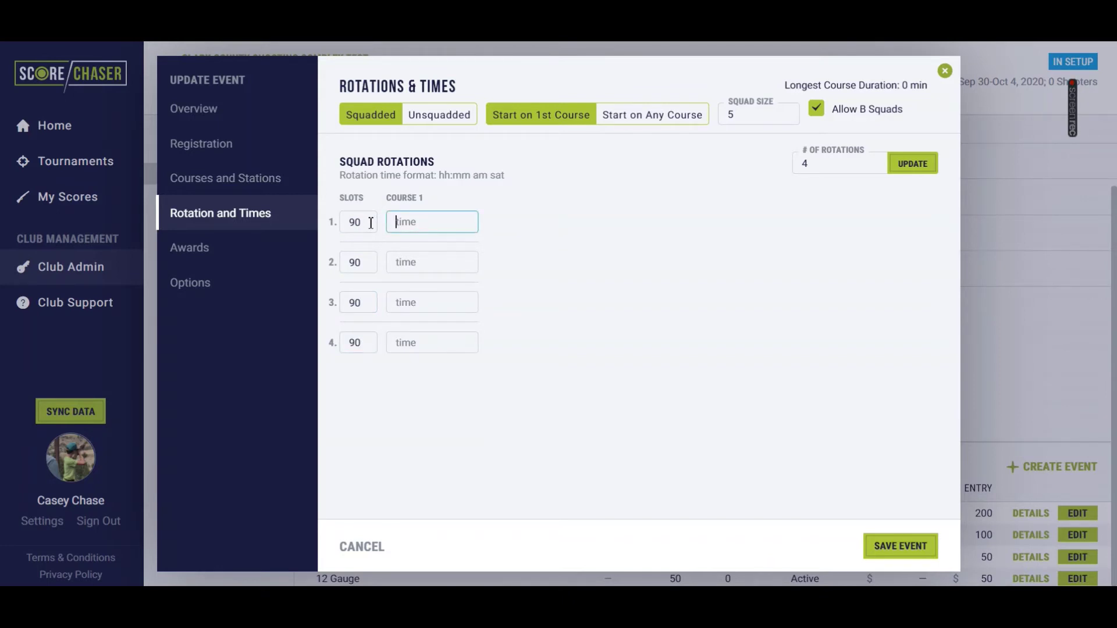
text(9:00 am thu)
key(Tab)
text(12)
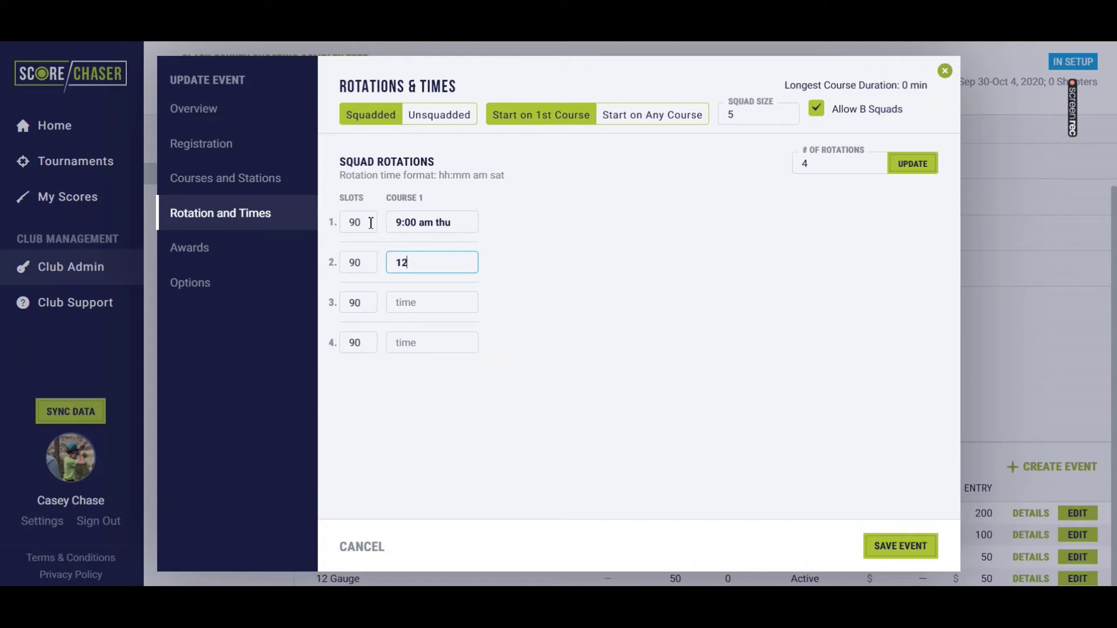
text(:00 pm thu)
key(Tab)
text(9:00 am)
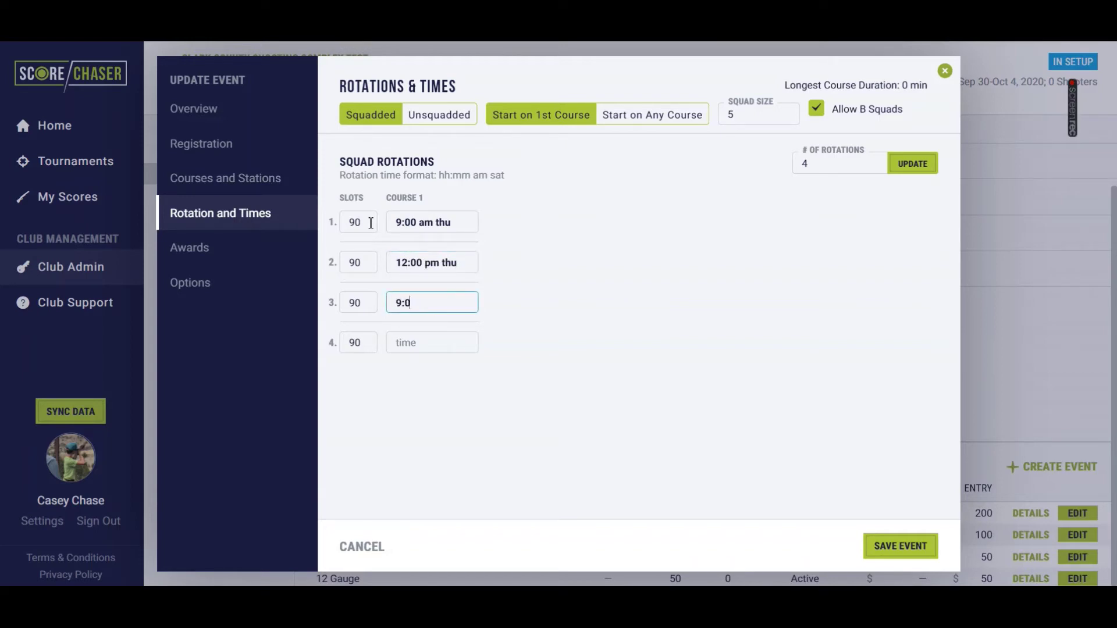
key(Tab)
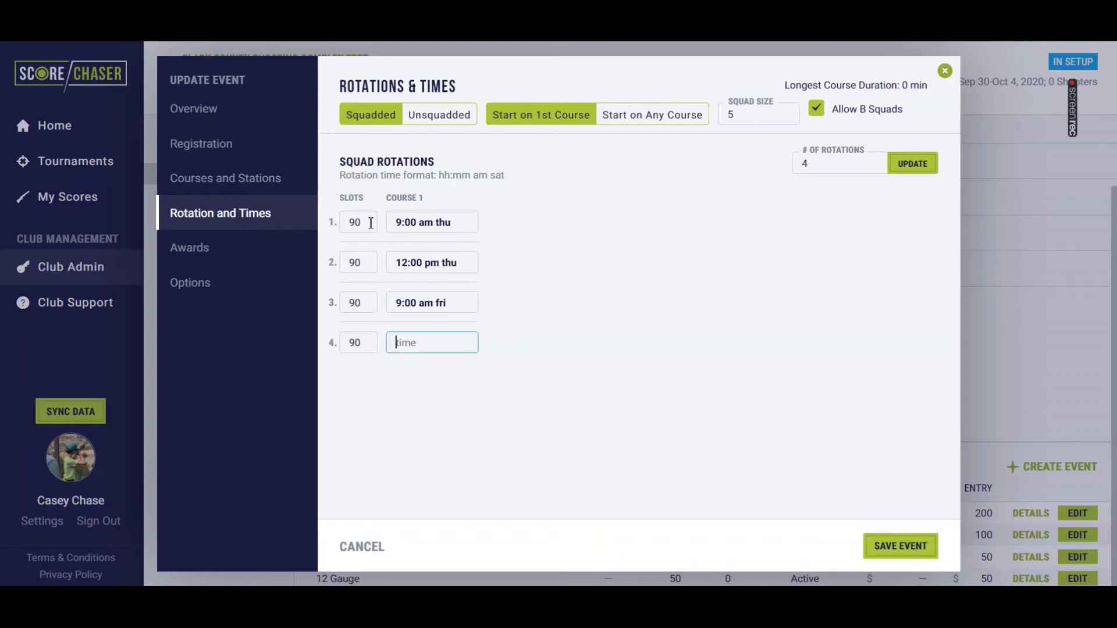
text(12:00 pm fri)
key(Tab)
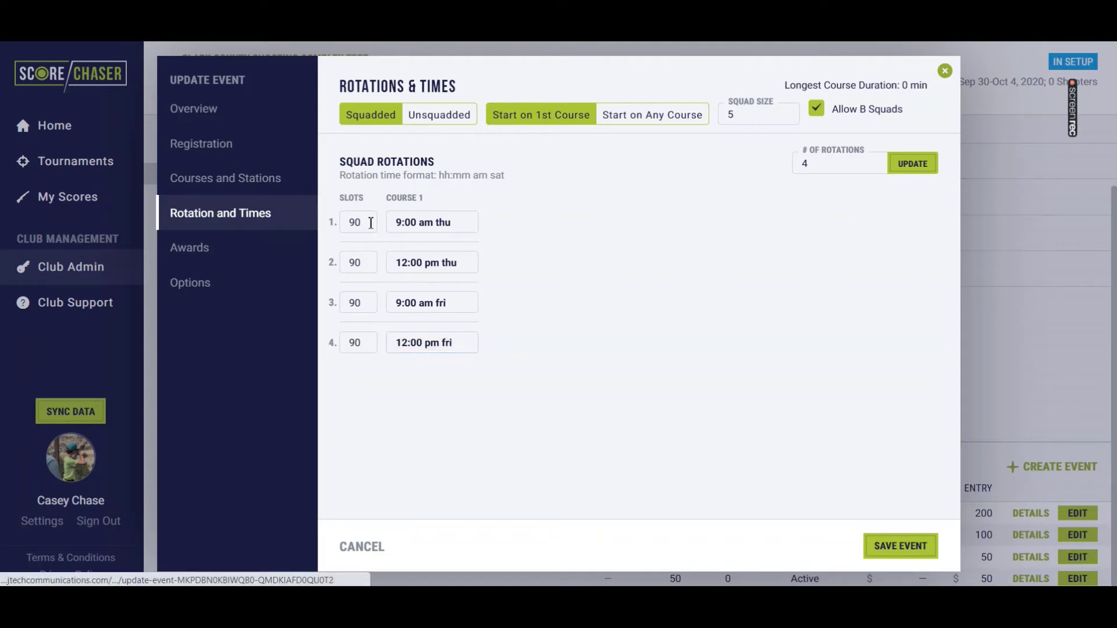
click(922, 550)
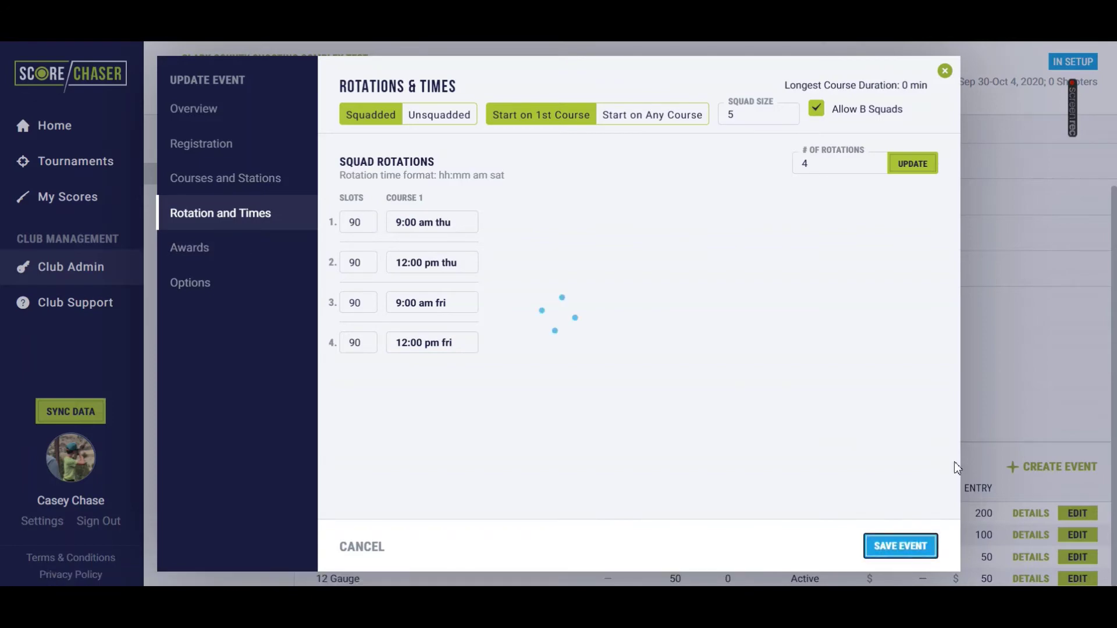
Step: Open the 5-Stand event for editing, review its overview and courses, and go to its rotation and time settings
mouse_move(1078, 124)
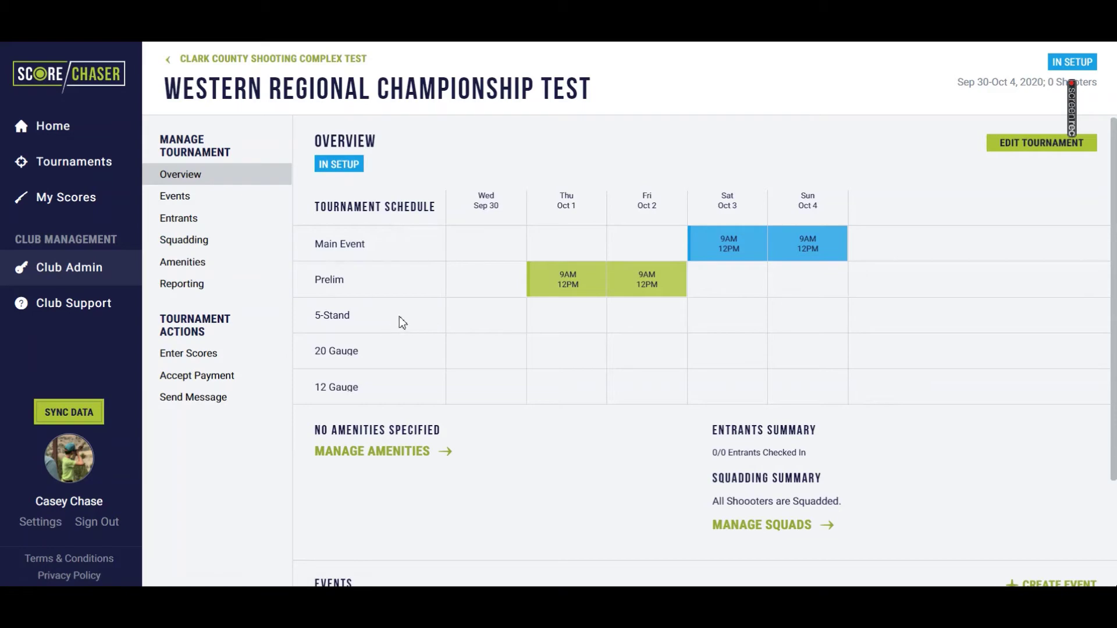
click(178, 196)
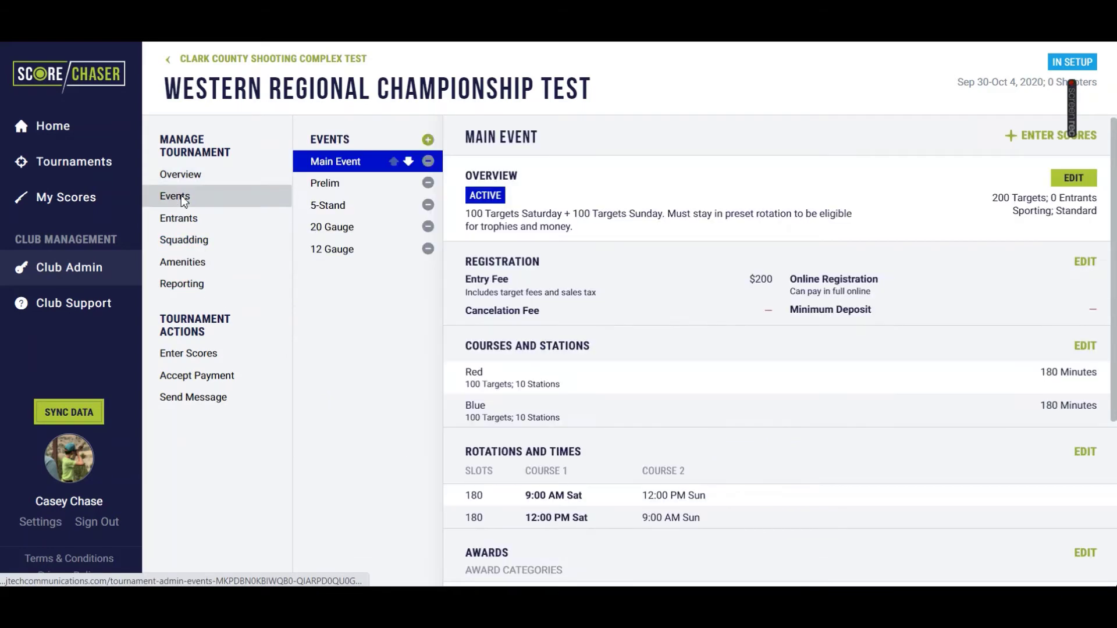
click(336, 205)
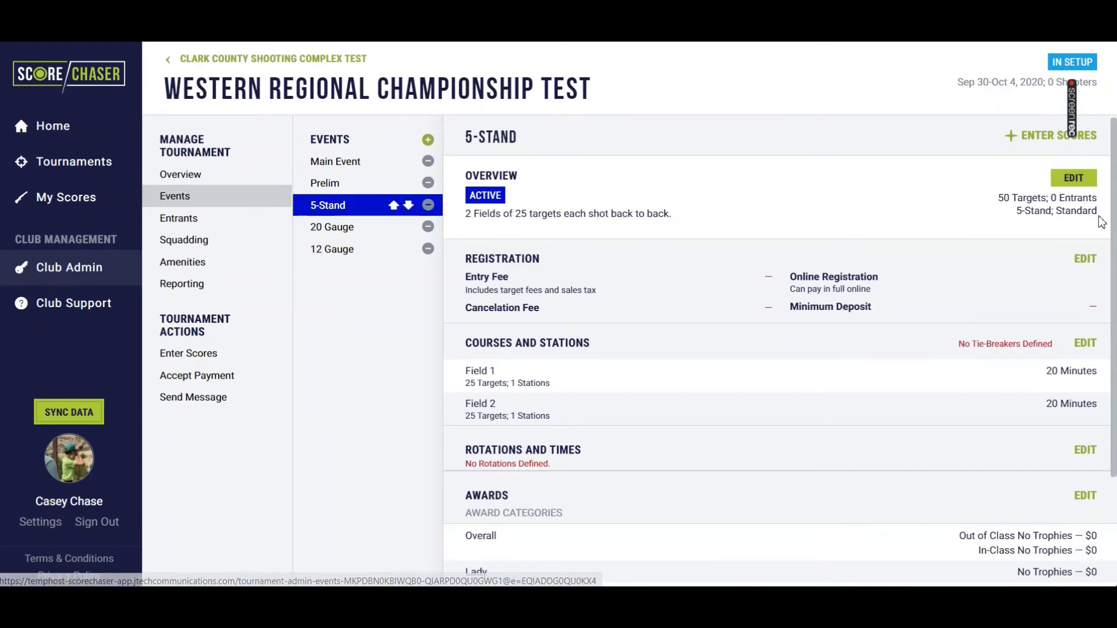
click(1088, 184)
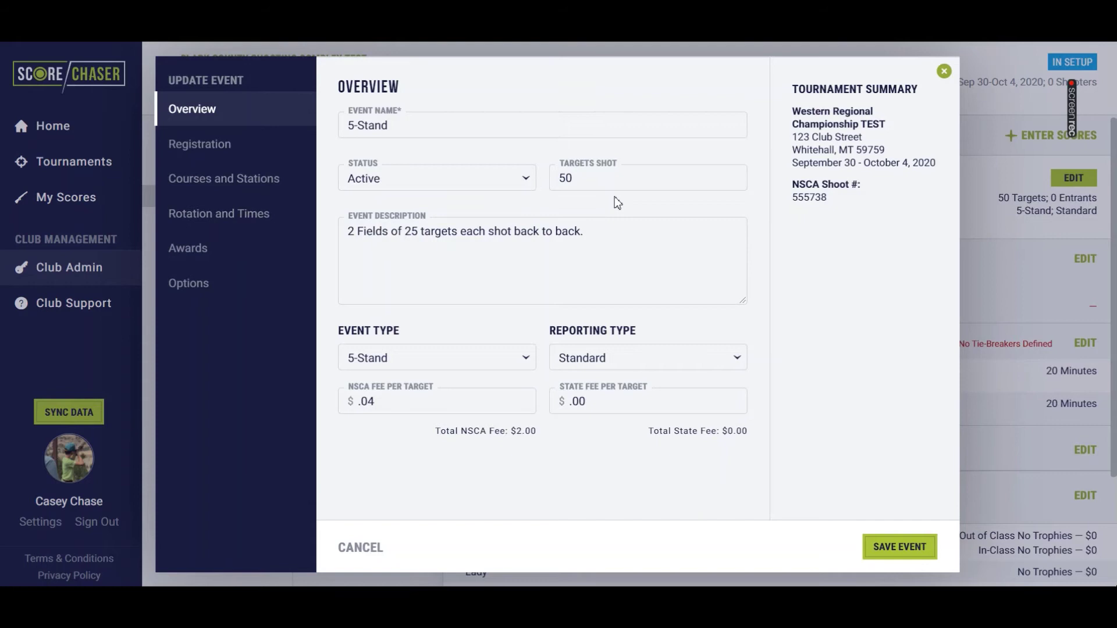
click(623, 180)
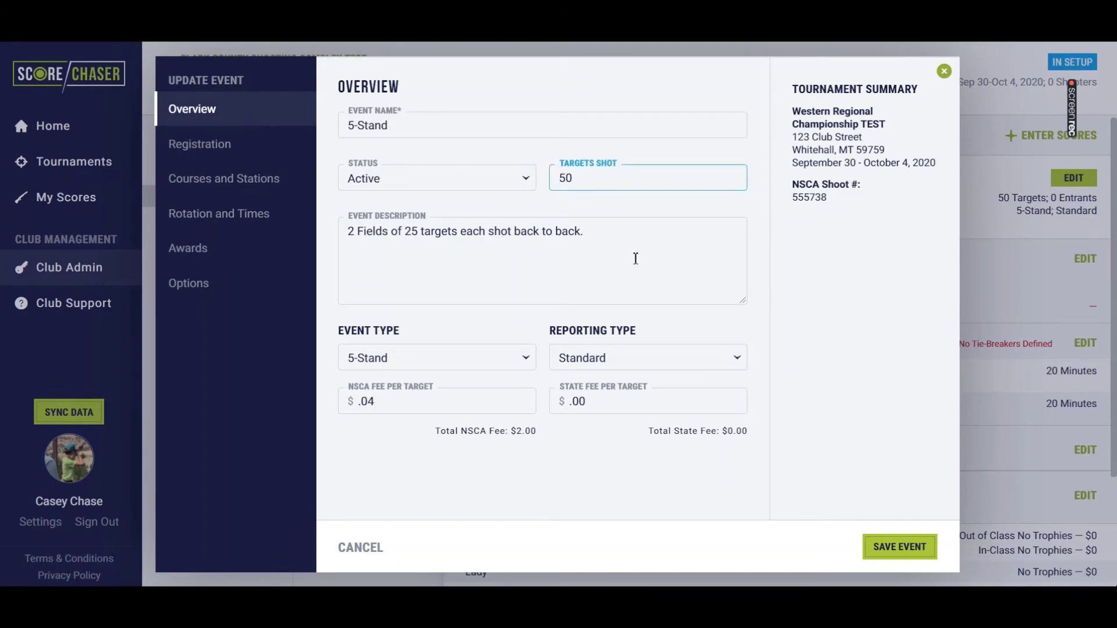
click(635, 259)
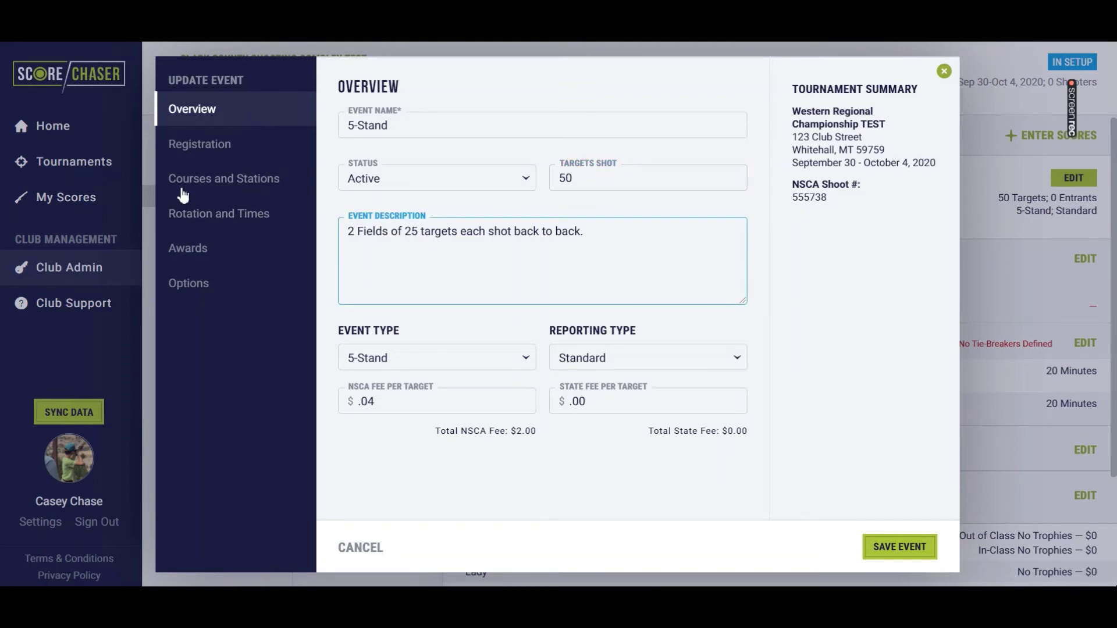
click(261, 180)
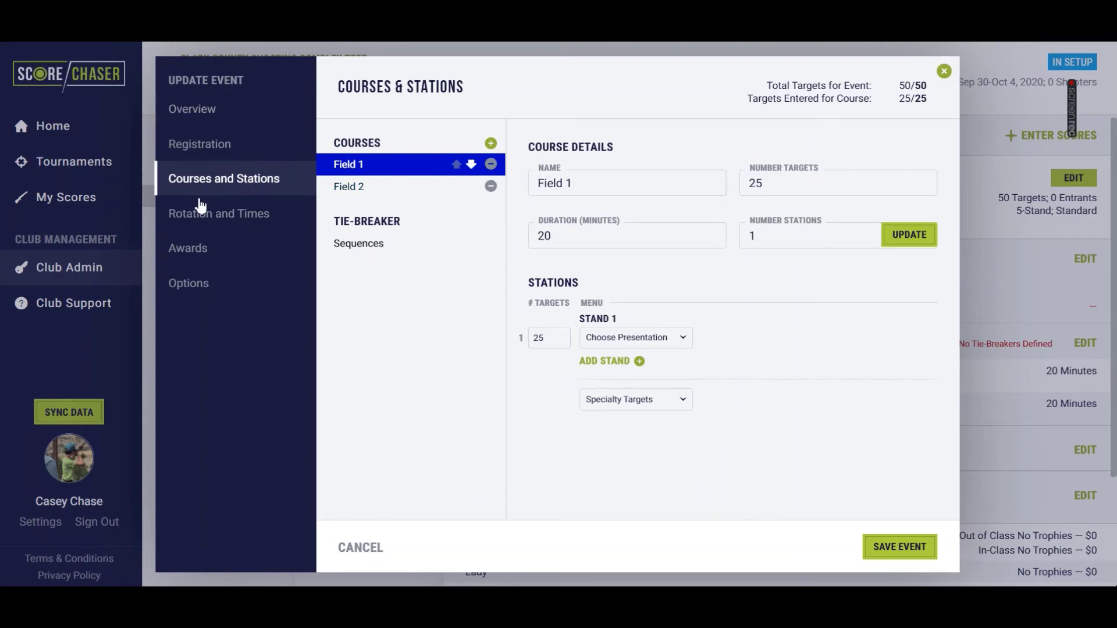
click(251, 226)
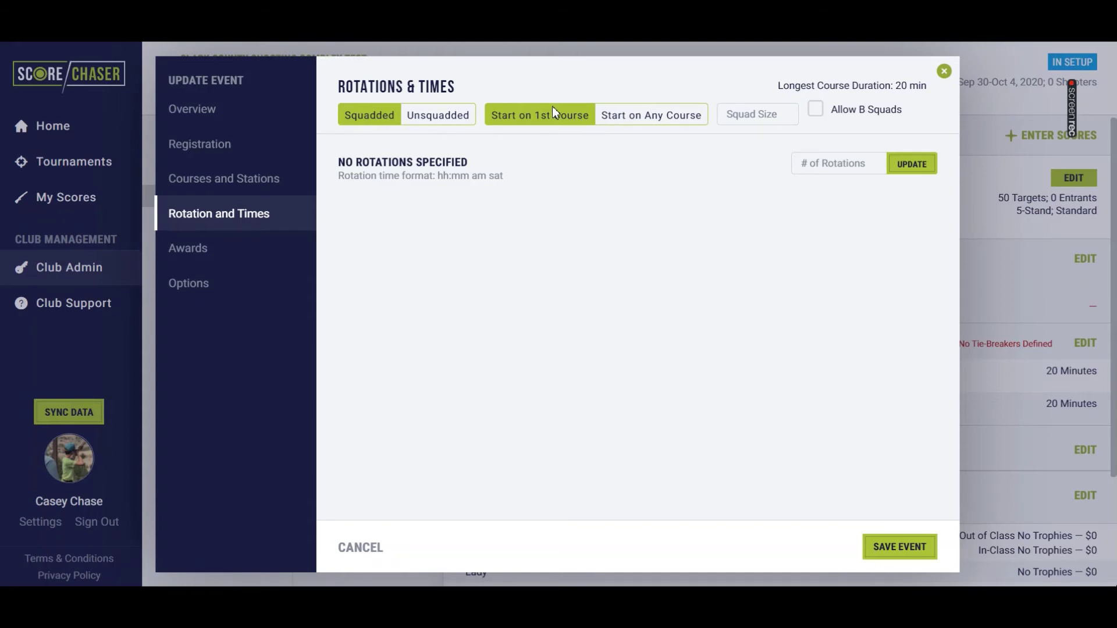
Step: Set the 5-Stand event's squad size to 5 and generate 5 squad rotations
click(745, 115)
text(5)
key(Tab)
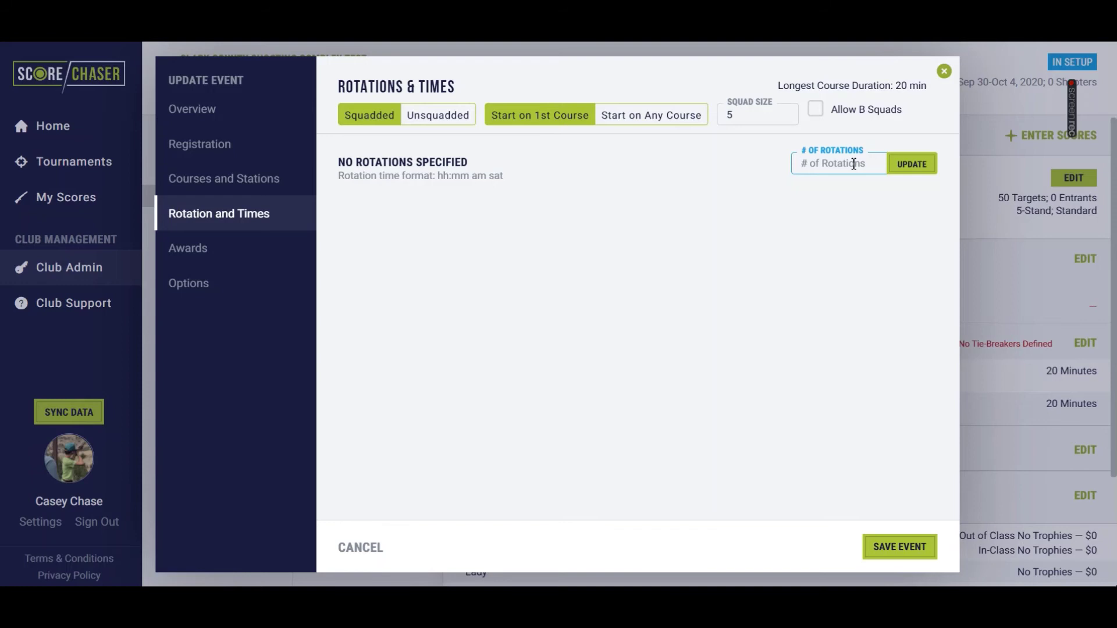
text(5)
click(912, 164)
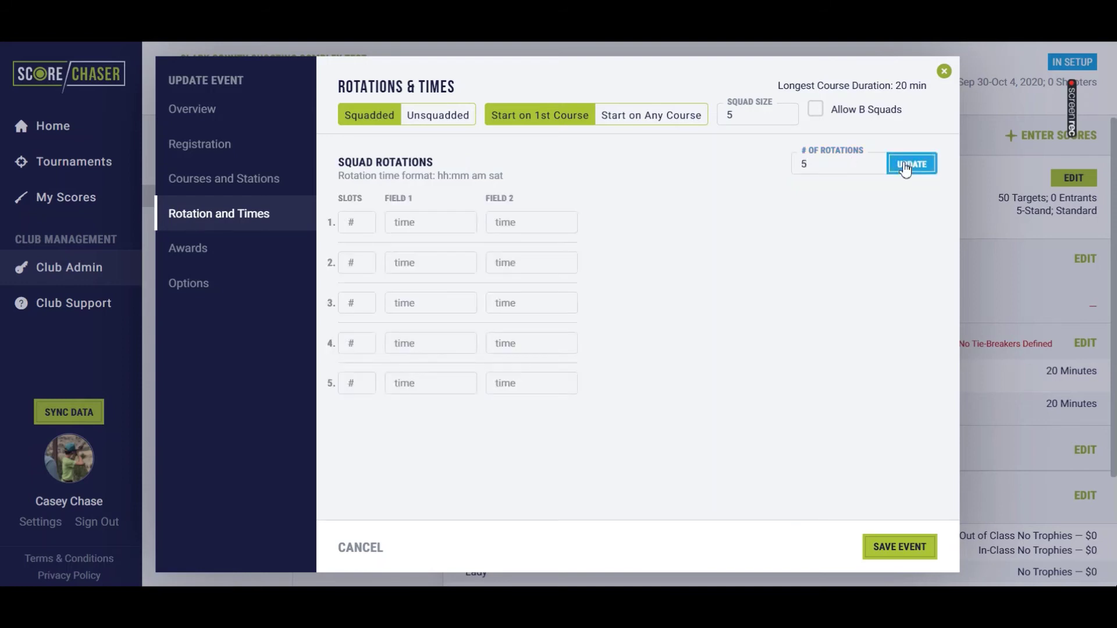
Step: Give each of the 5 squad rotations of the 5-Stand event 5 slots
click(367, 230)
text(5)
key(Tab)
text(5)
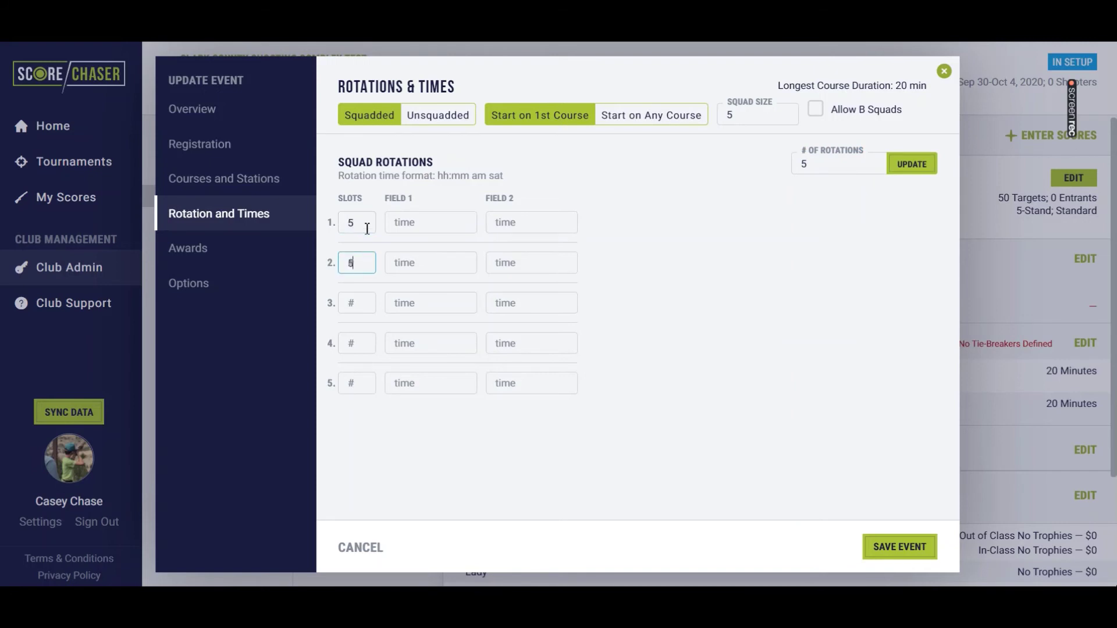
key(Tab)
text(5)
key(Tab)
text(5)
key(Tab)
text(5)
Step: Set the Field 1 times of rotations 1 to 5 to 9:00 am, 10:00 am, 11:00 am, 12:00 pm and 1:00 pm fri
key(Tab)
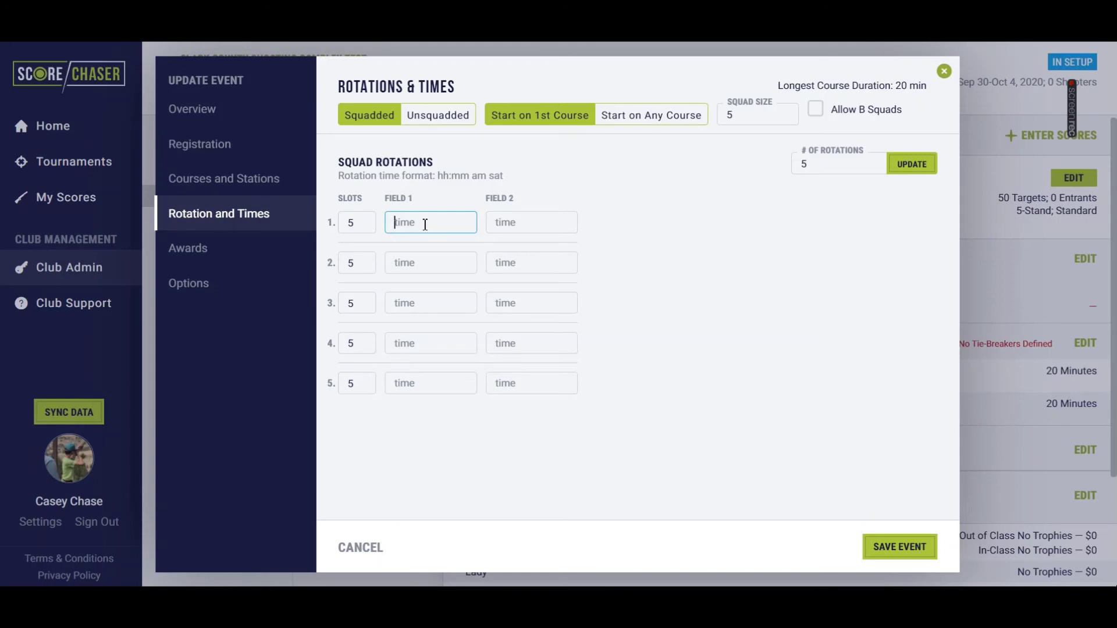
text(9:00 am fri)
key(Tab)
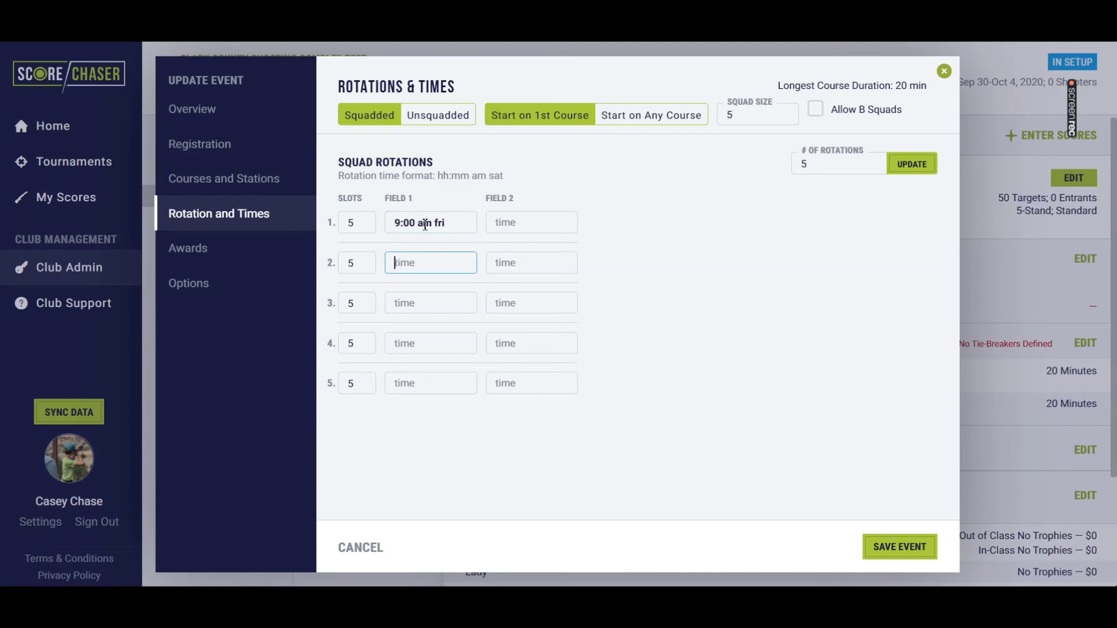
text(10:00 am fri)
key(Tab)
text(11:0)
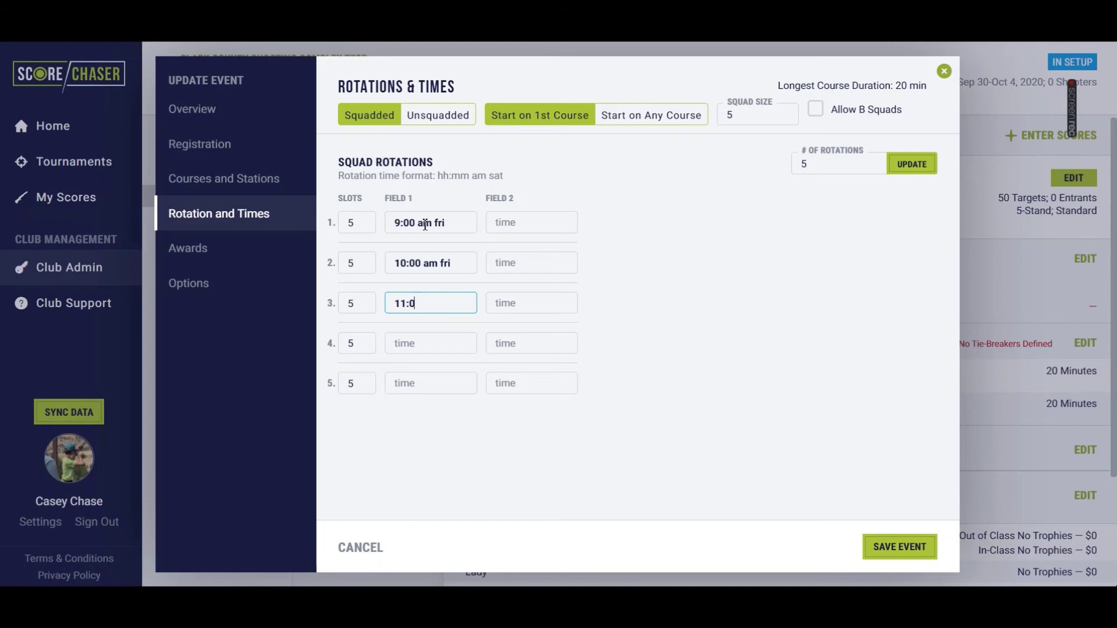
text(0 am fri)
key(Tab)
text(12)
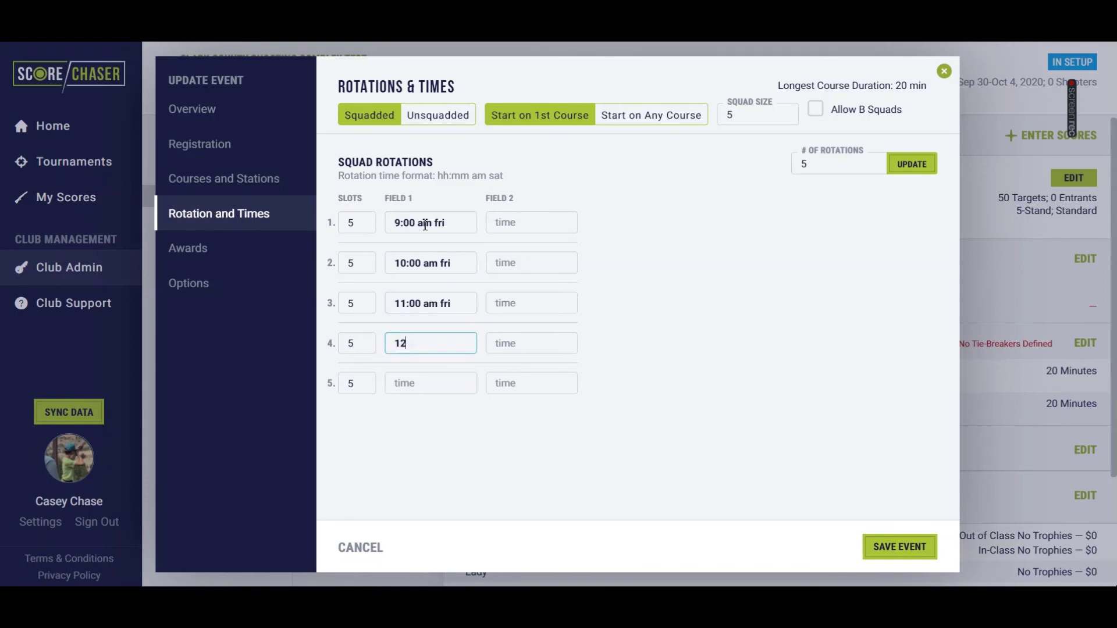
text(:00 pm fri)
key(Tab)
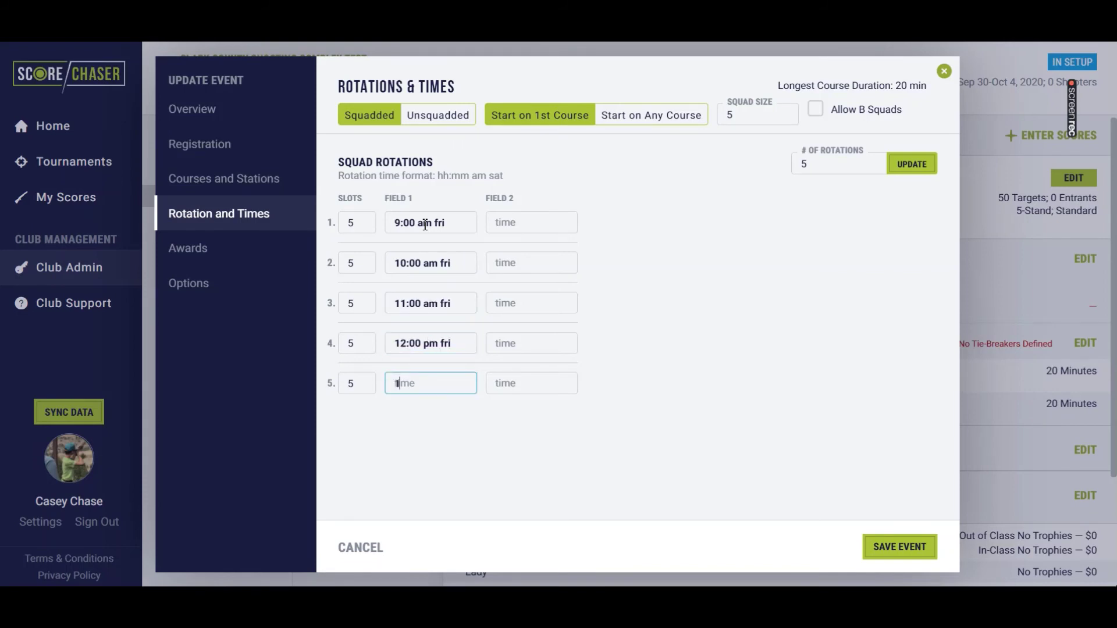
text(1:00 pm fri)
Step: Set the Field 2 times of rotations 1 to 5 to 9:20 am, 10:20 am, 11:20 am, 12:20 pm and 1:20 pm fri
key(Tab)
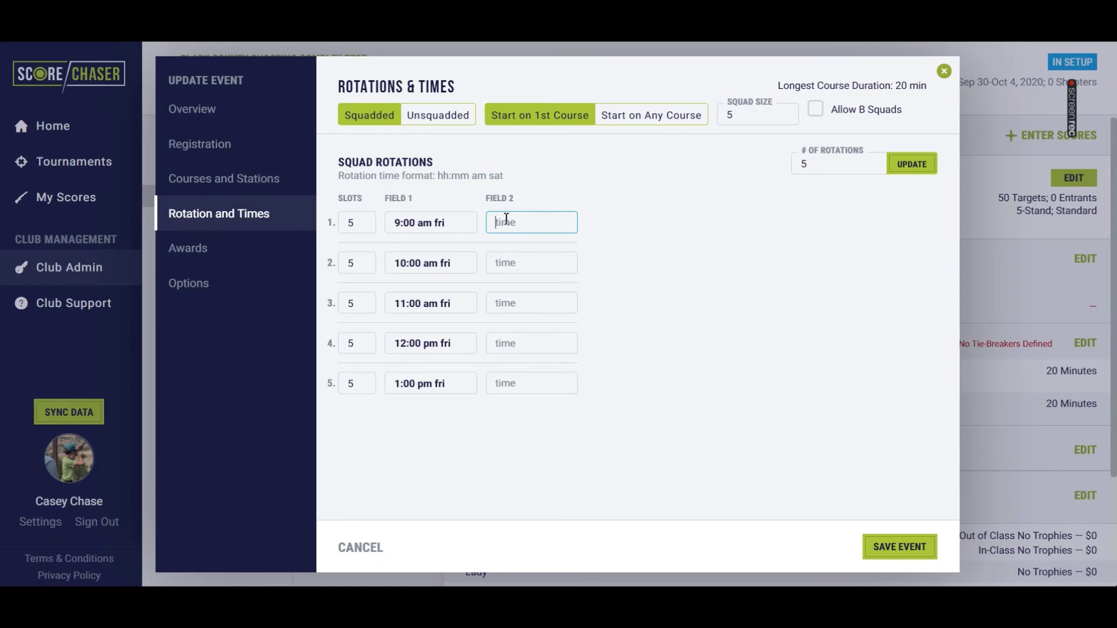
text(9)
key(BackSpace)
text(9:20 am fri)
key(Tab)
text(10)
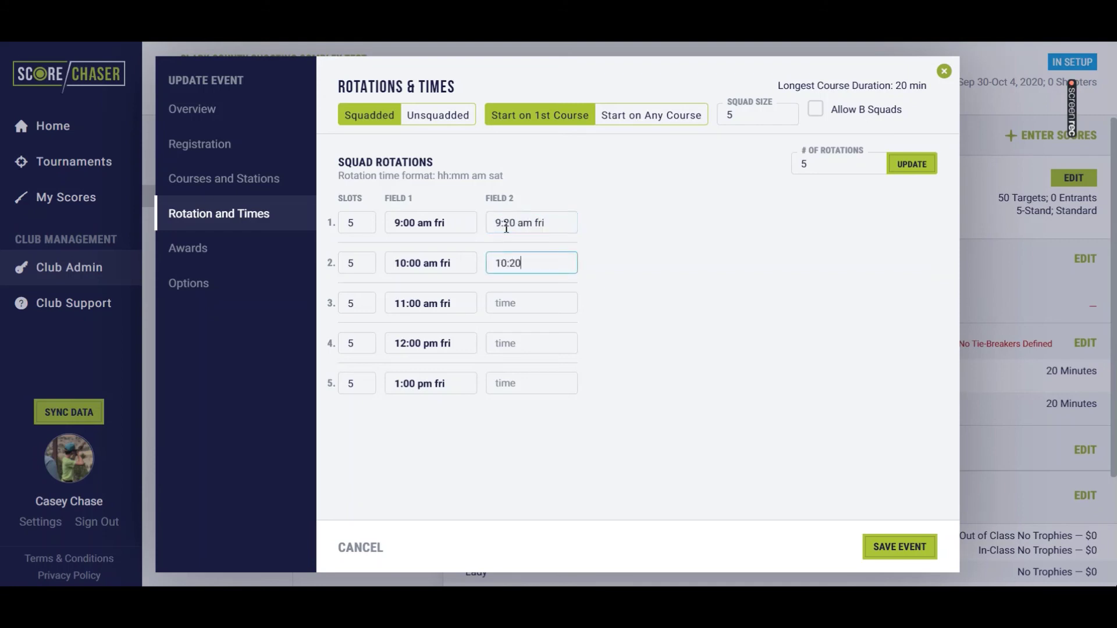
text(:20 am fri)
key(Tab)
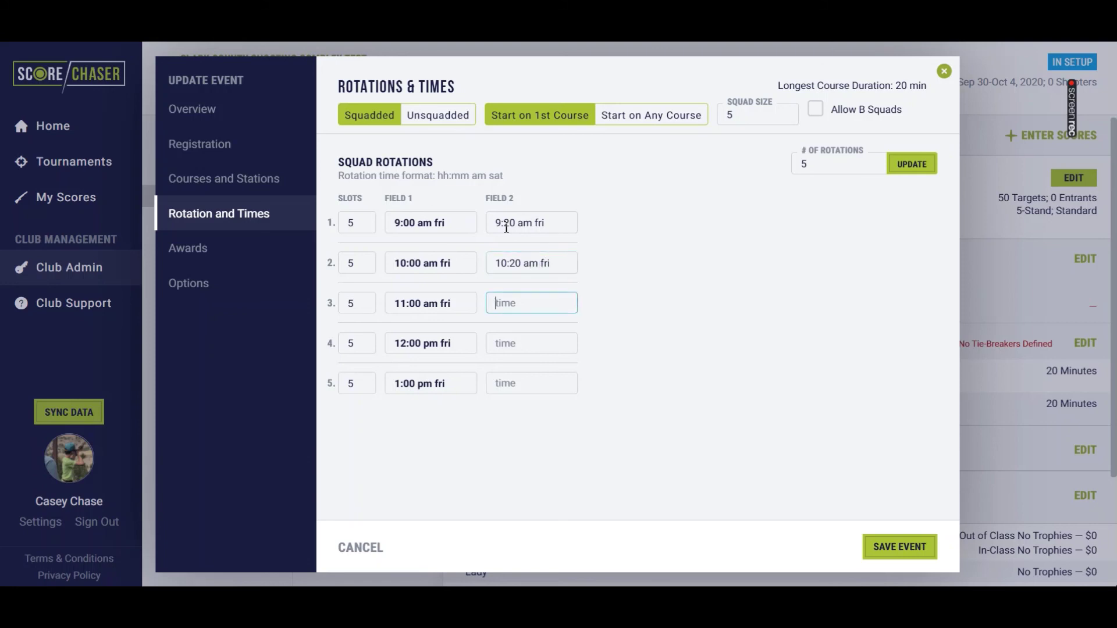
text(11:20 am fri)
key(Tab)
text(12:20)
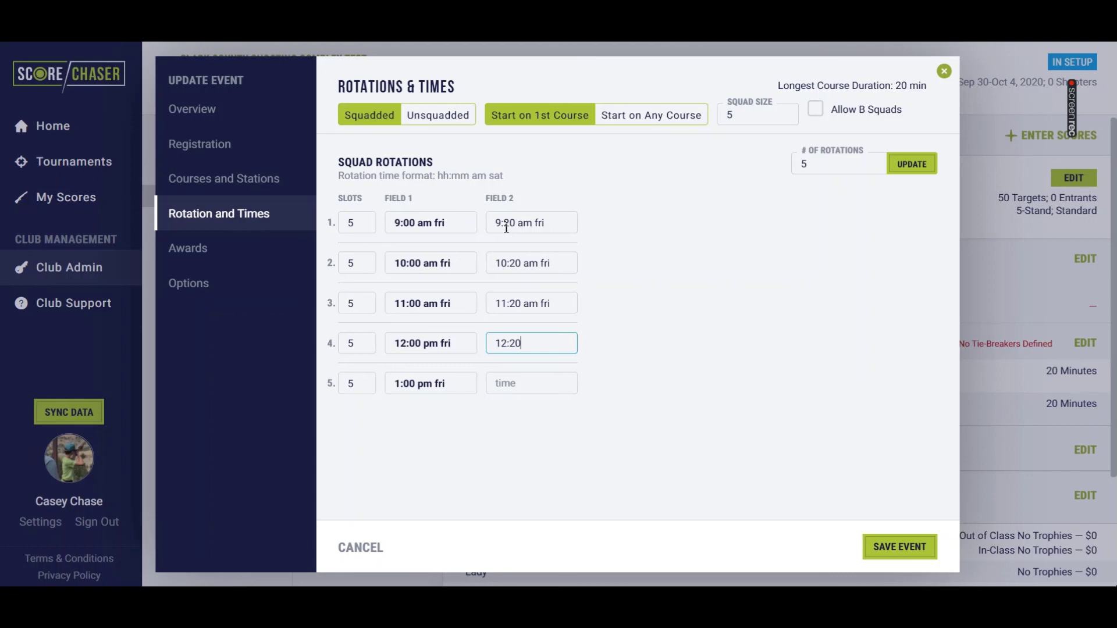
text( pm fri)
key(Tab)
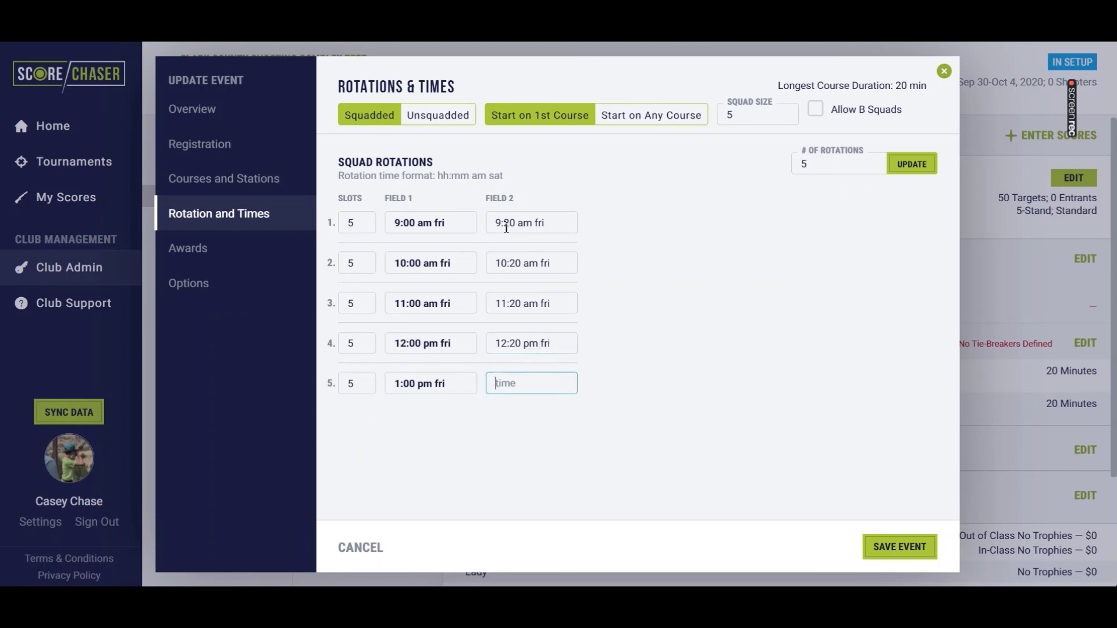
text(1:0)
text(0 pm fri)
Step: Save the 5-Stand event and open the tournament overview to check the schedule
click(901, 560)
mouse_move(1083, 120)
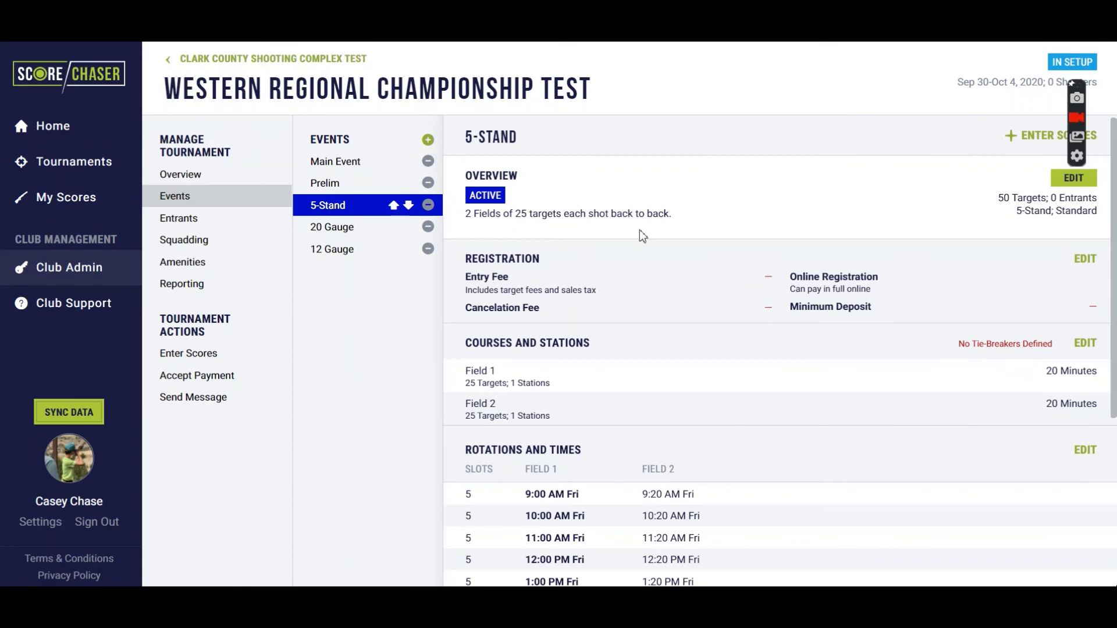
click(212, 177)
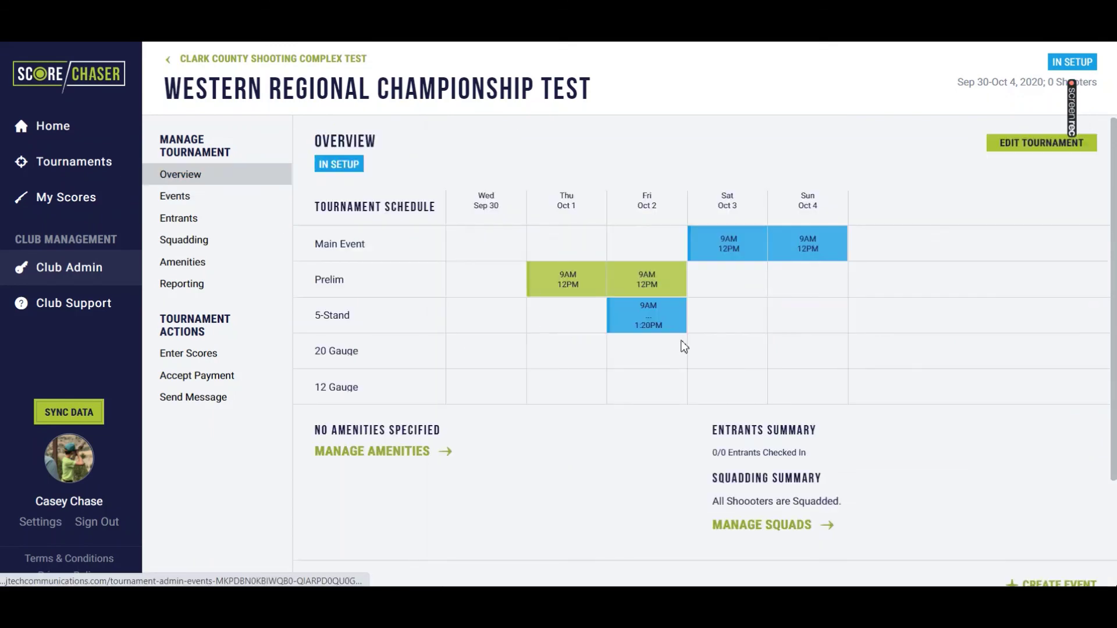